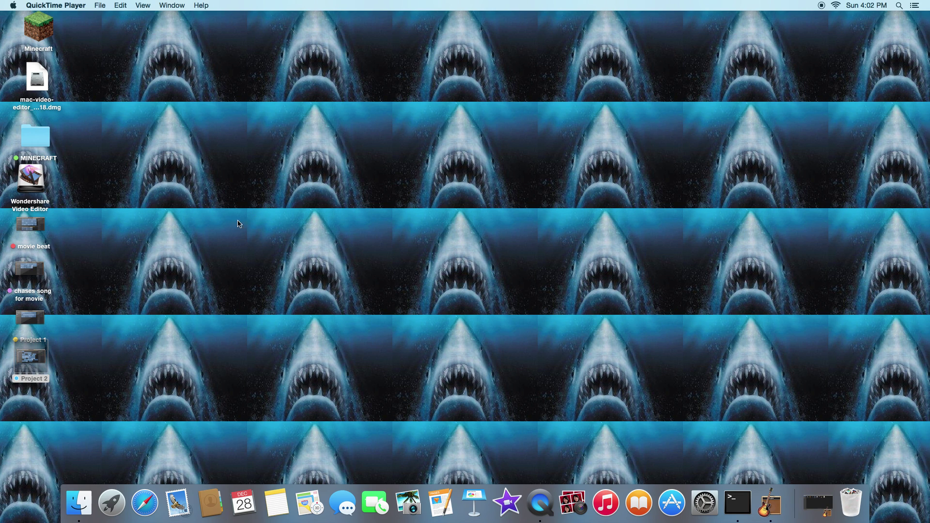
Step: Deselect the Project 2 desktop icon and launch GarageBand from the Dock
drag(237, 224, 548, 384)
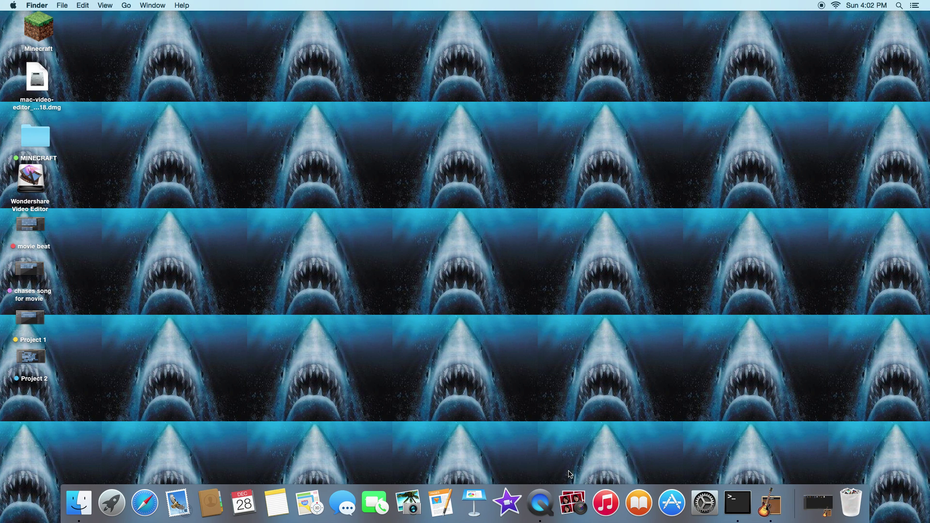
click(774, 501)
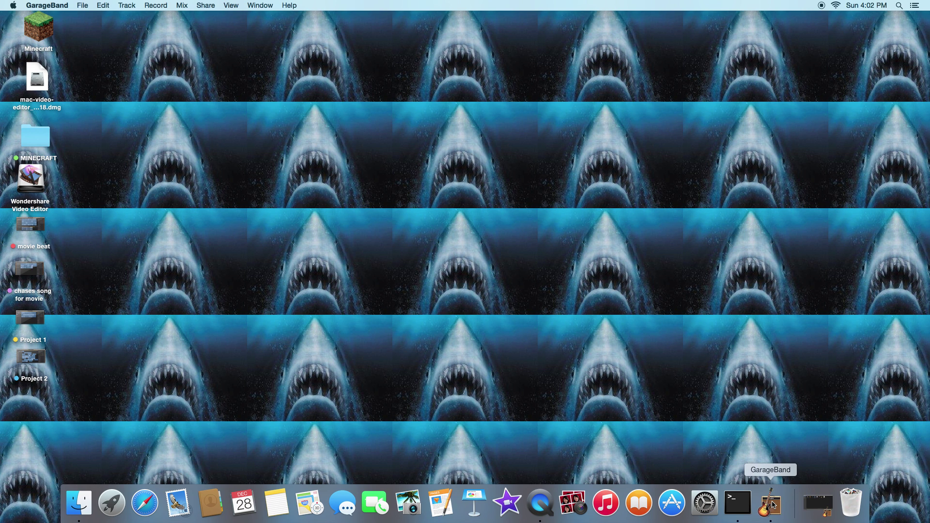
click(773, 504)
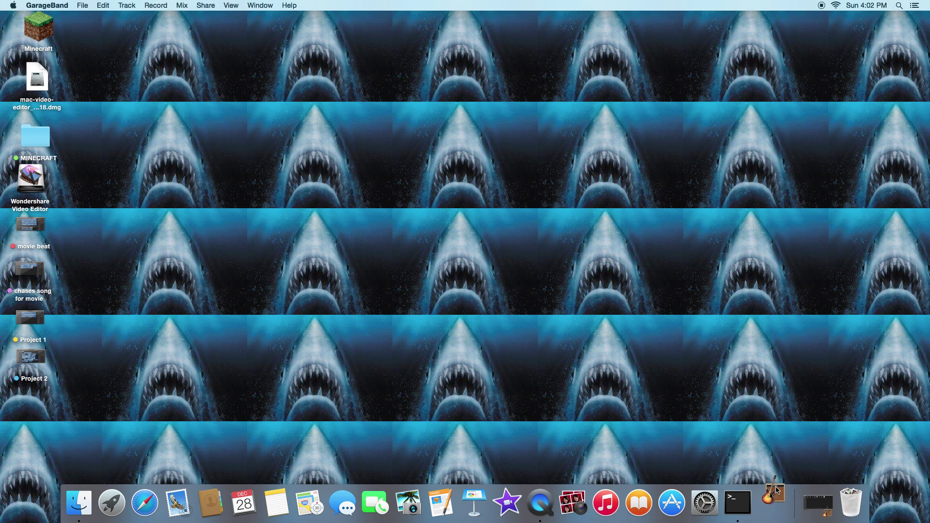
Step: Restore the GarageBand window and create a new project from the selected template
click(819, 501)
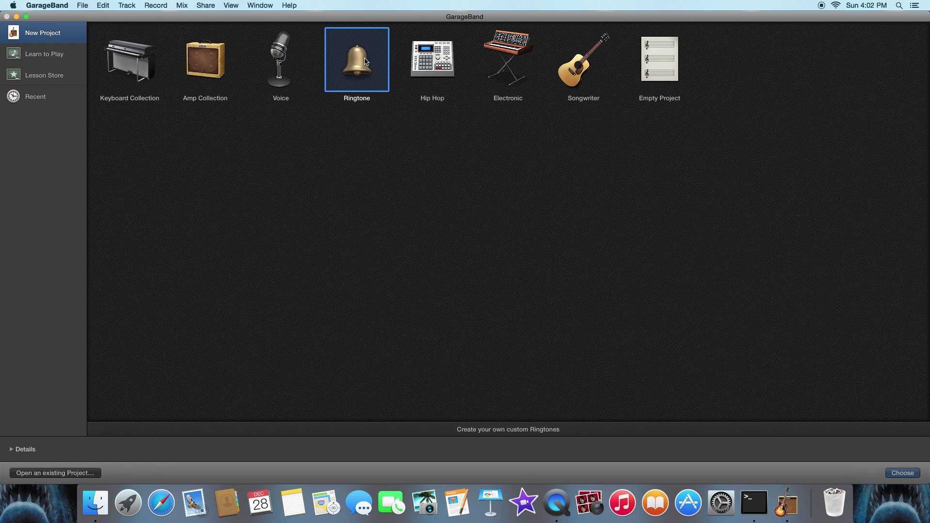
key(Return)
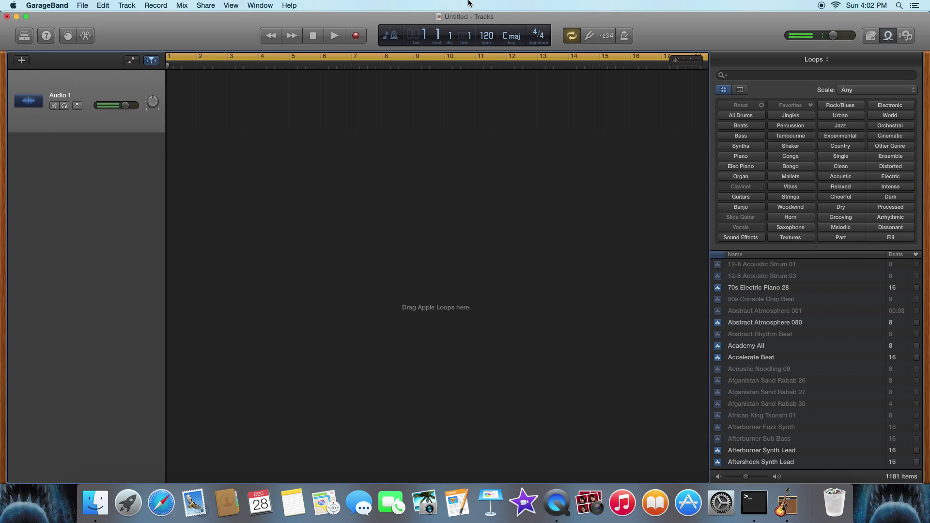
Step: Place the Accelerate Beat drum loop at bar 1 on the first track, then reset the loop filters
click(751, 118)
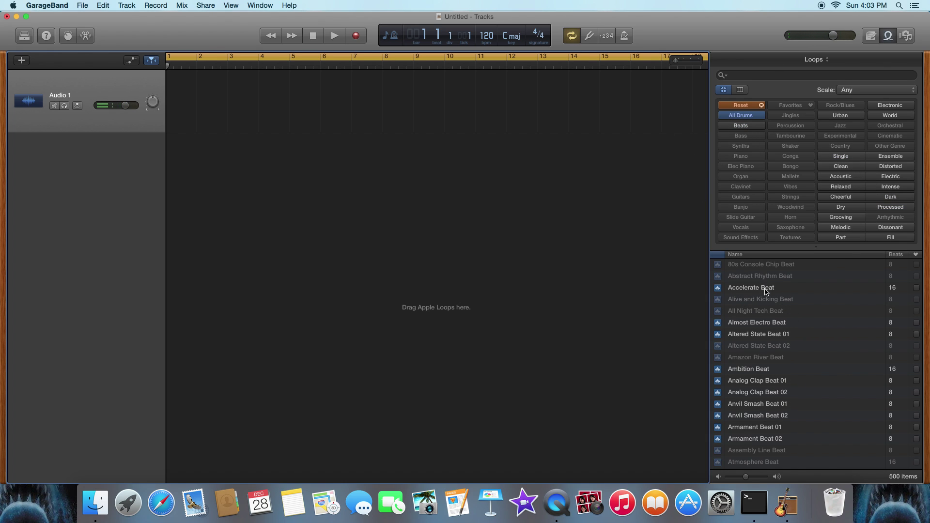
click(743, 106)
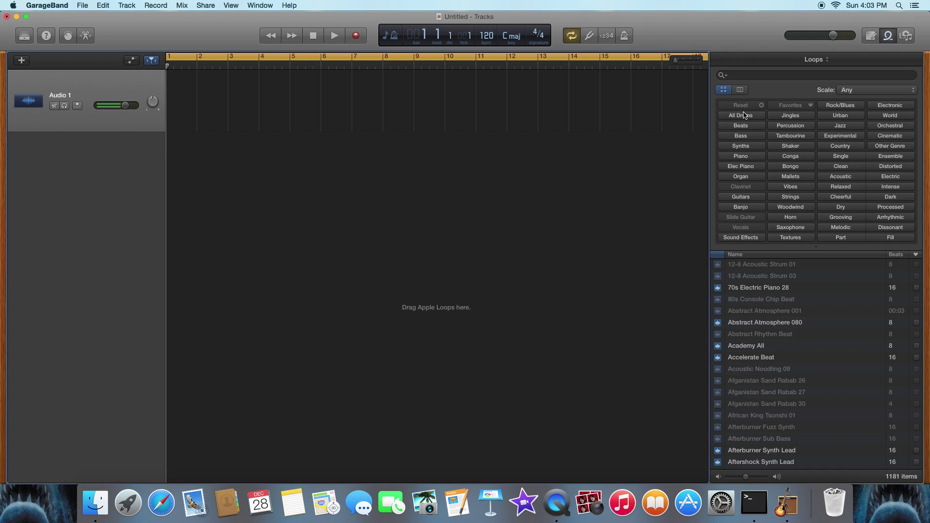
click(747, 119)
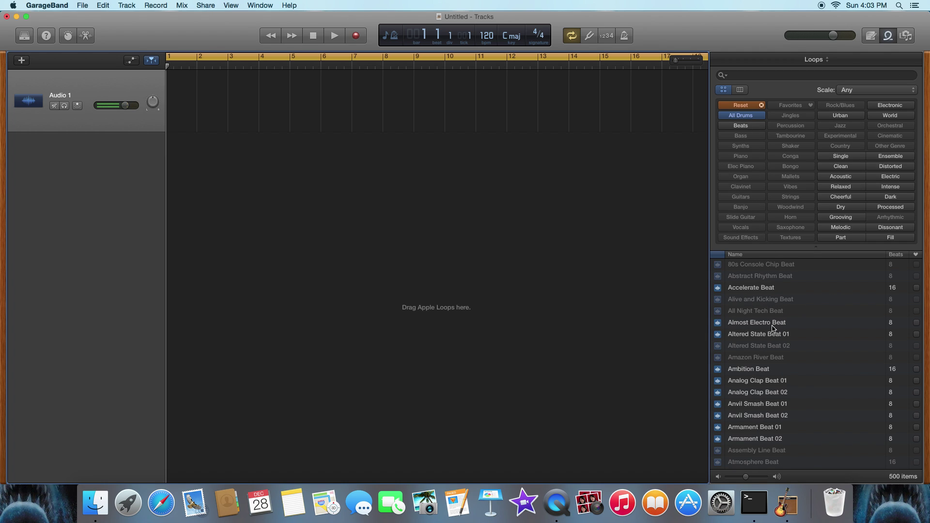
scroll(751, 326, down, 1)
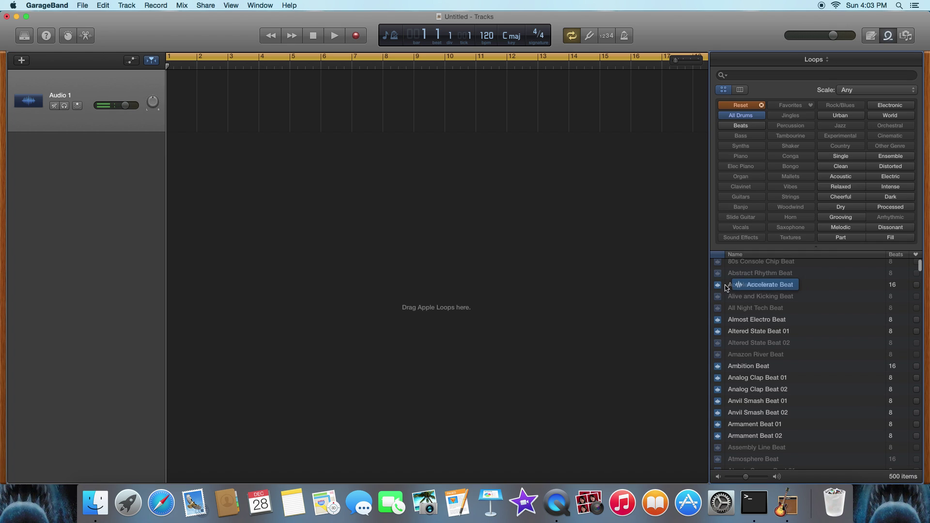
drag(726, 288, 182, 102)
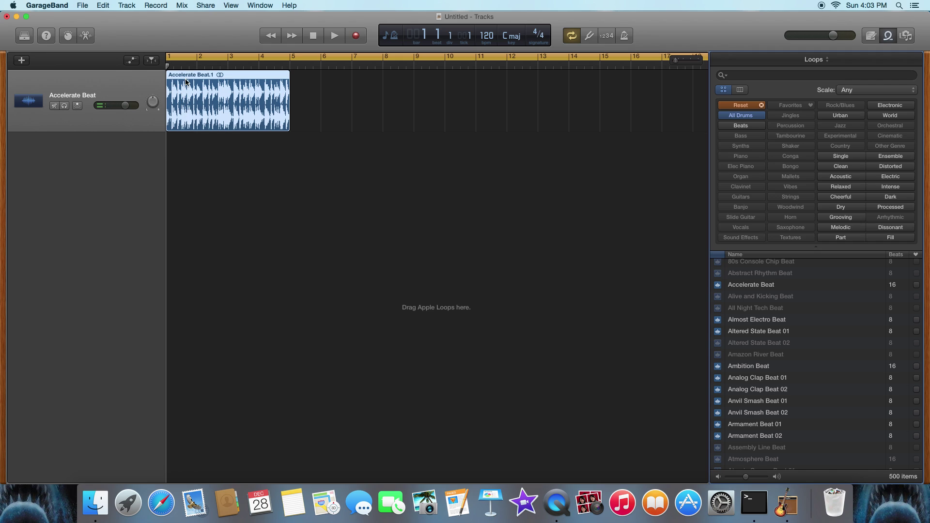
mouse_move(213, 76)
mouse_down()
mouse_move(180, 76)
mouse_move(223, 77)
mouse_move(215, 78)
mouse_up()
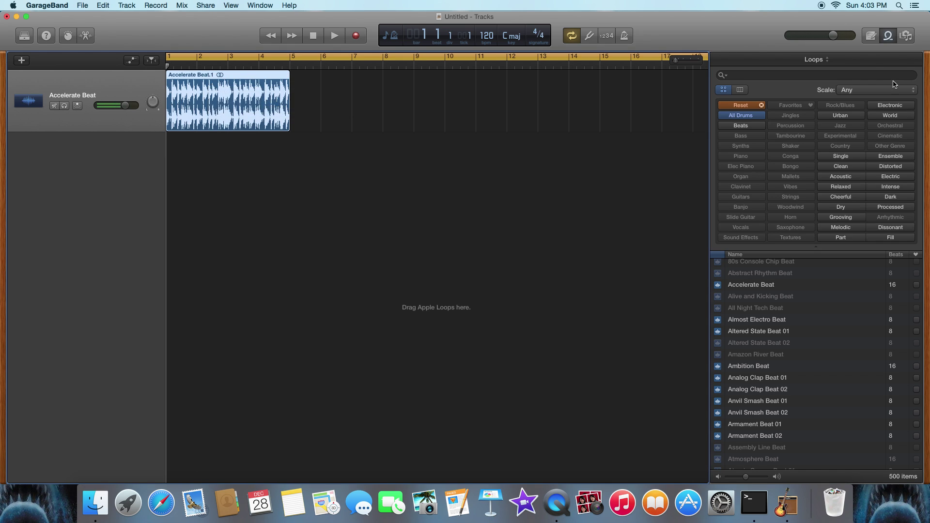
click(750, 106)
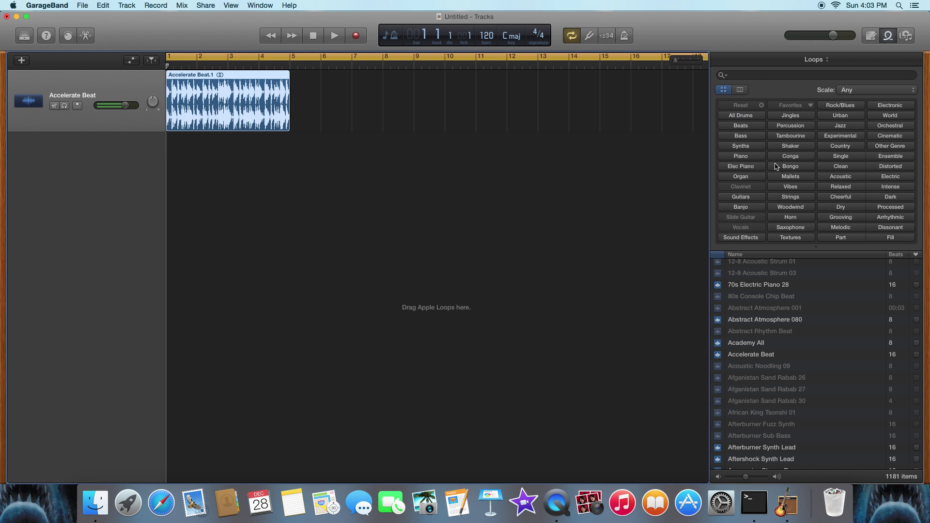
Step: Add House Fever Hot Guitar 01 as a new track and again at bar 6
click(745, 199)
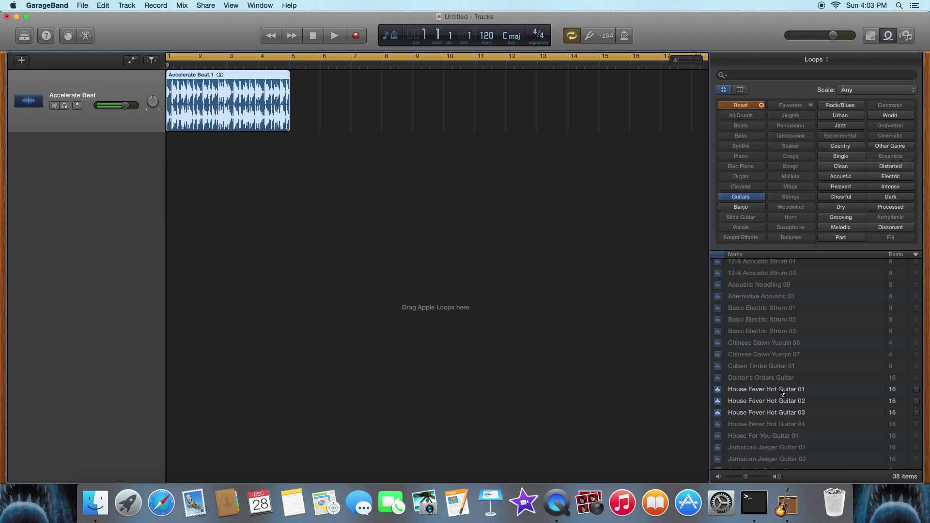
drag(781, 393, 194, 176)
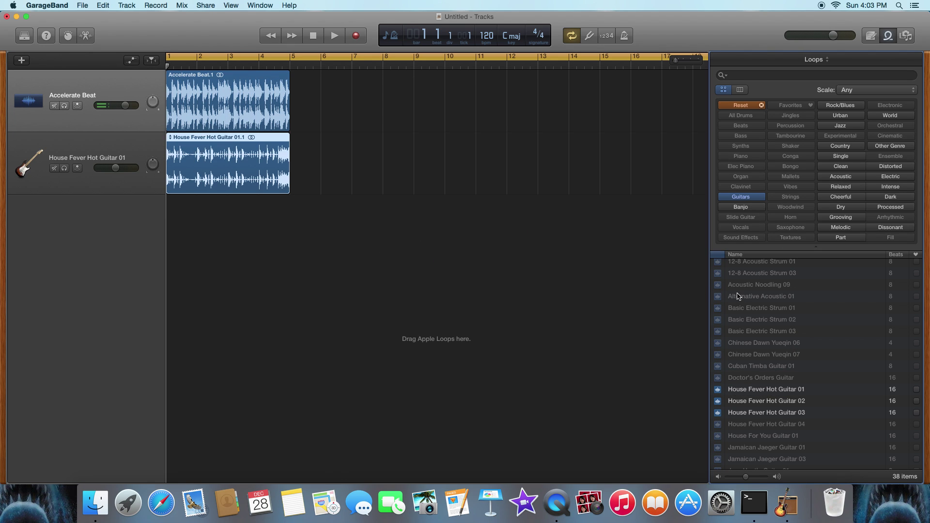
drag(765, 394, 327, 96)
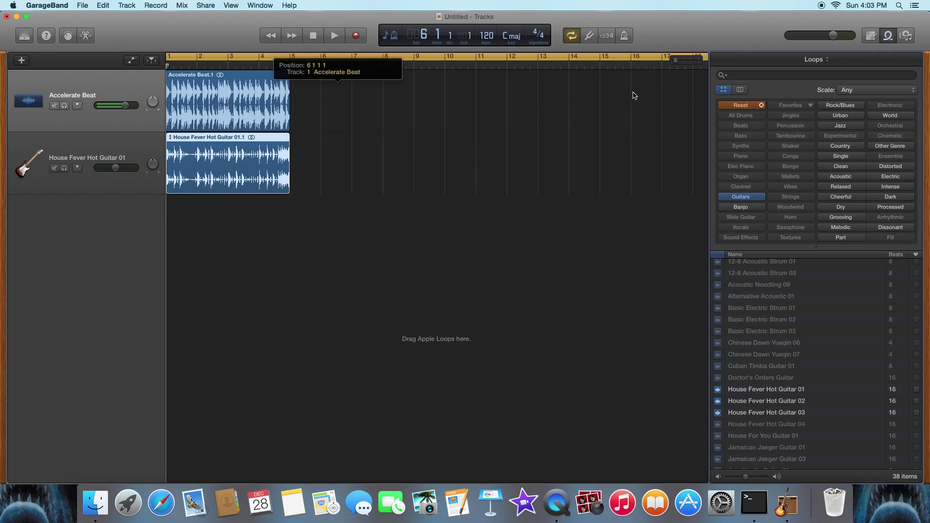
Step: Filter loops to Clean, drop Academy All at bar 7, and narrow the window
click(740, 106)
click(841, 167)
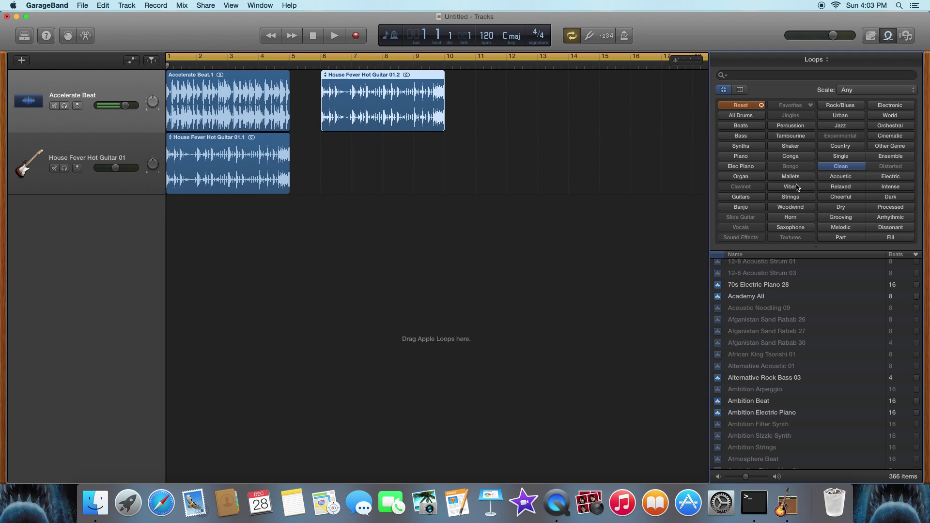
drag(715, 338, 368, 99)
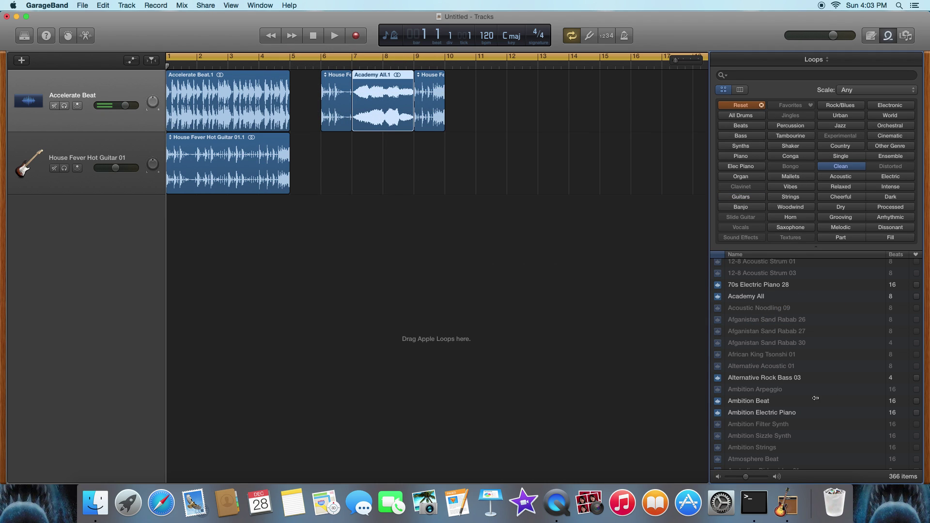
drag(924, 272, 425, 257)
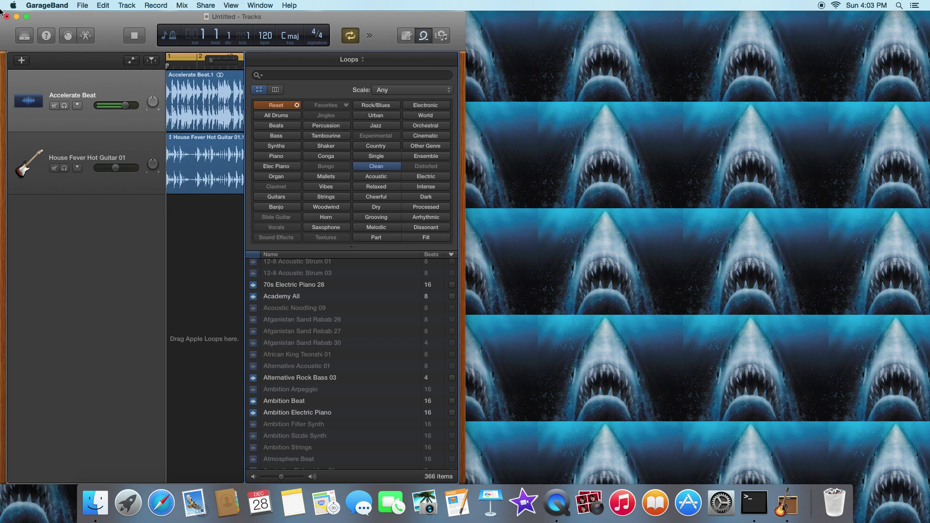
Step: Close the Untitled project without saving and minimize the project chooser
click(6, 17)
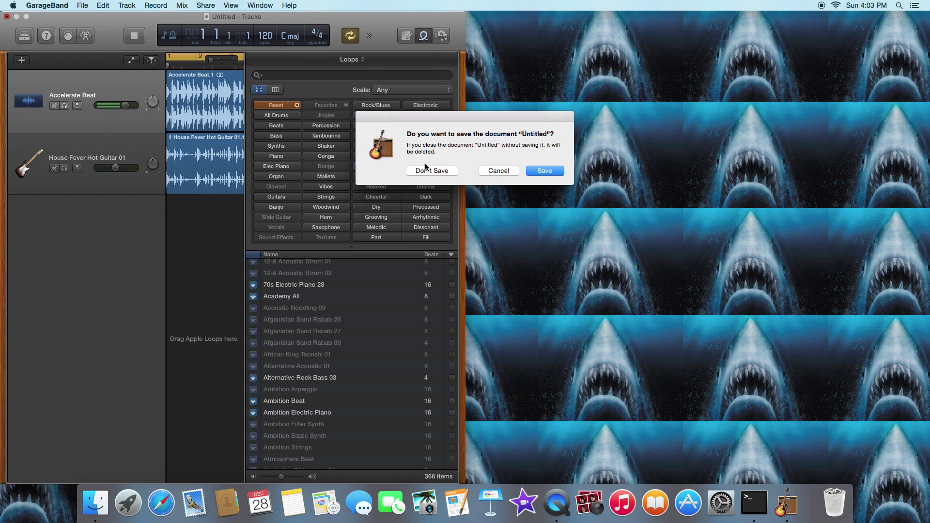
click(425, 171)
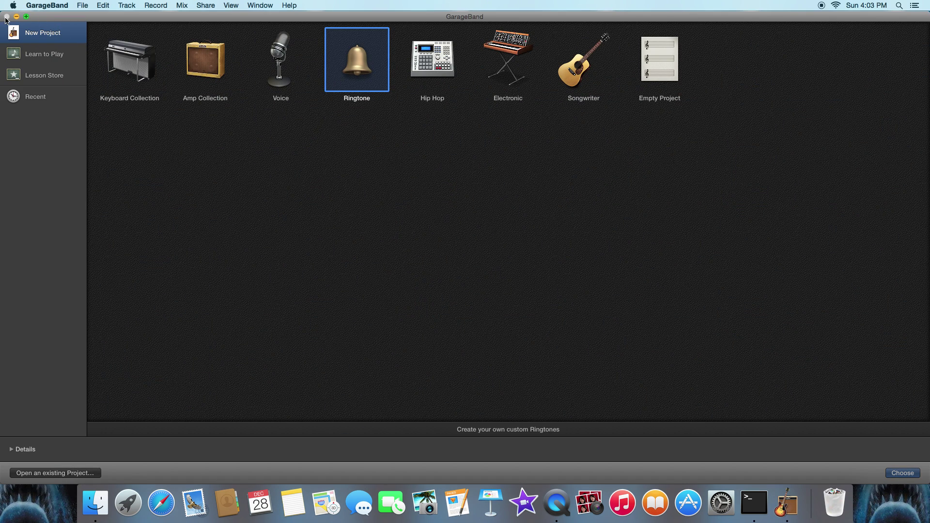
click(17, 17)
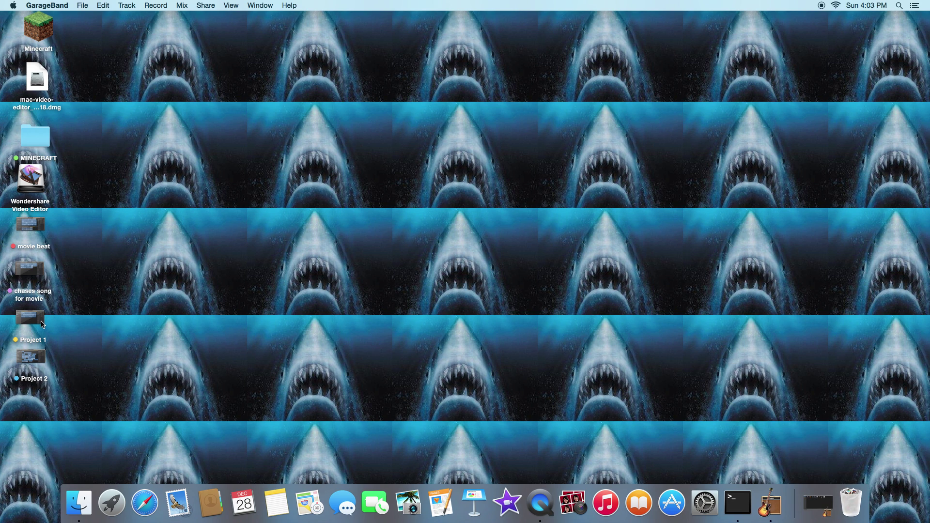
Step: Open 'chases song for movie' from the desktop and play it from the start
double_click(34, 271)
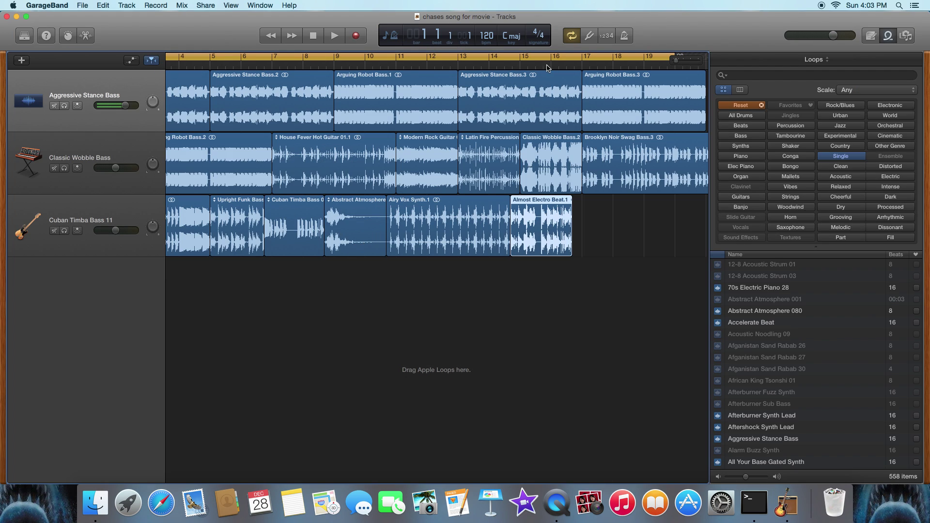
key(XF86AudioRaiseVolume)
click(334, 36)
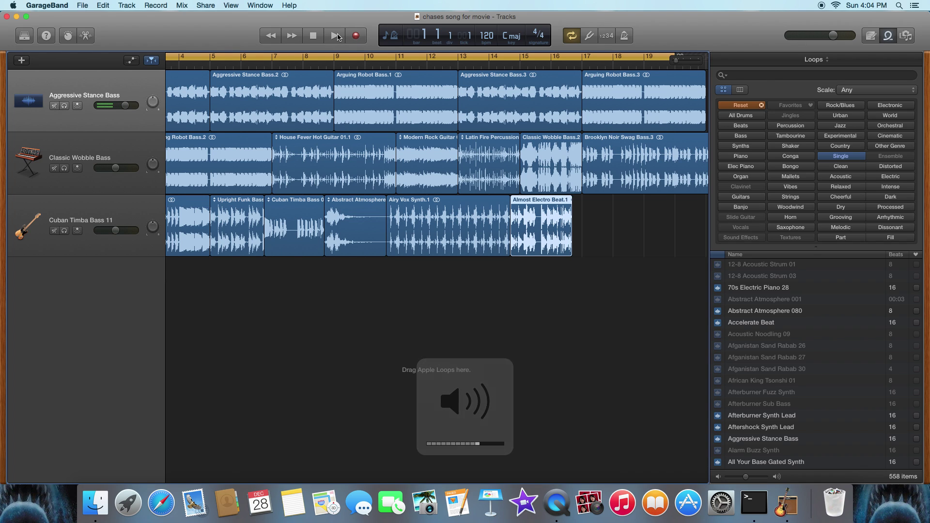
Step: Adjust the system volume during playback, muting, unmuting, lowering and raising it
key(XF86AudioMute)
key(XF86AudioMute)
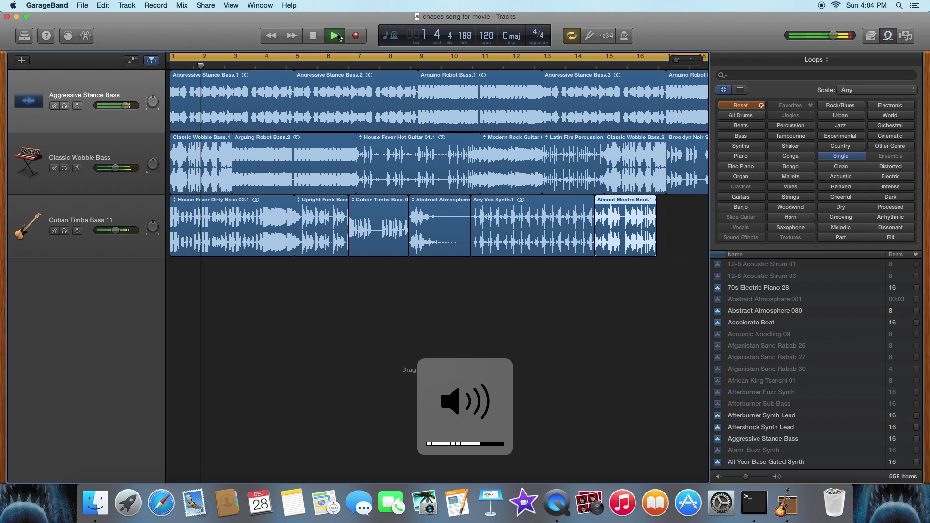
key(XF86AudioMute)
key(XF86AudioMute)
key(XF86AudioLowerVolume)
key(XF86AudioLowerVolume)
key(XF86AudioLowerVolume)
key(XF86AudioLowerVolume)
key(XF86AudioLowerVolume)
key(XF86AudioLowerVolume)
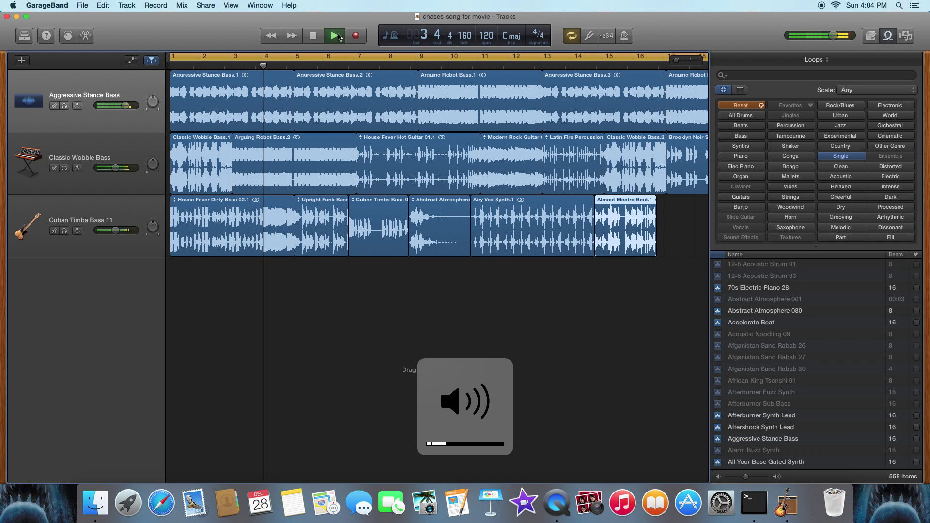
key(XF86AudioRaiseVolume)
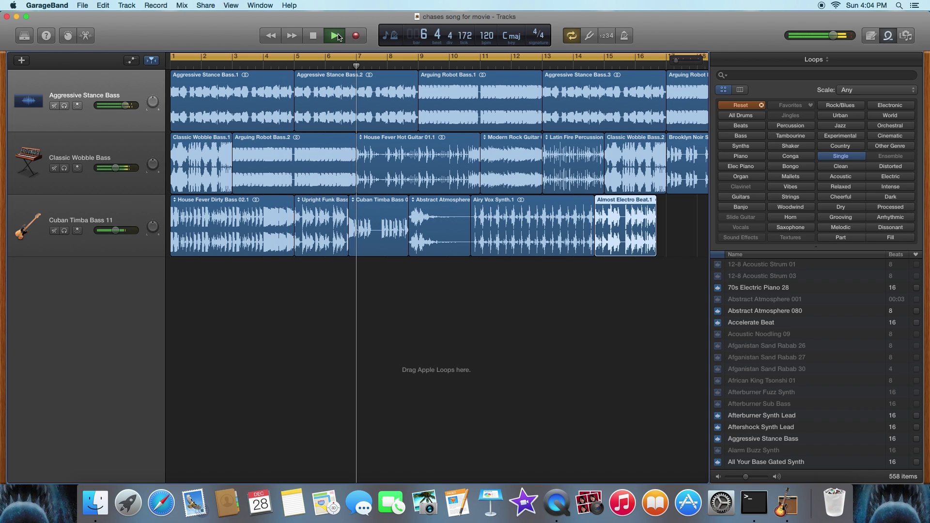
key(XF86AudioMute)
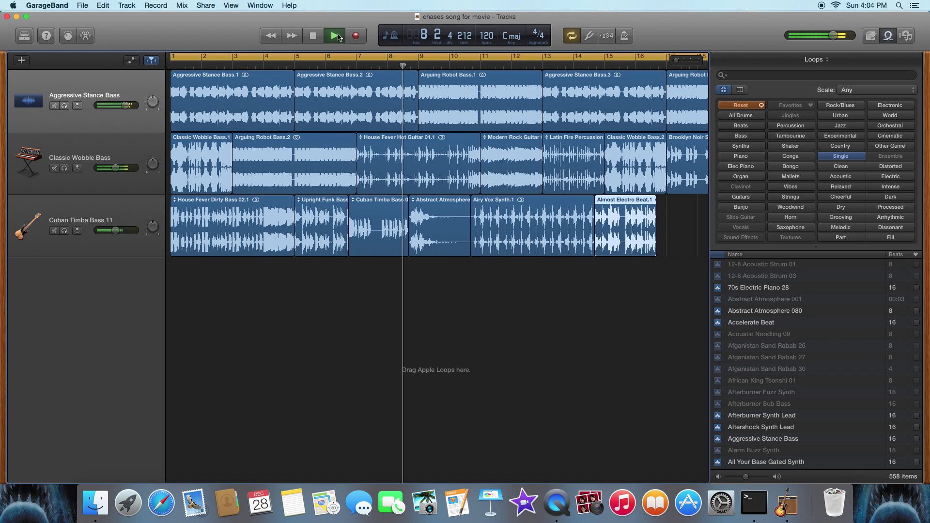
key(XF86AudioMute)
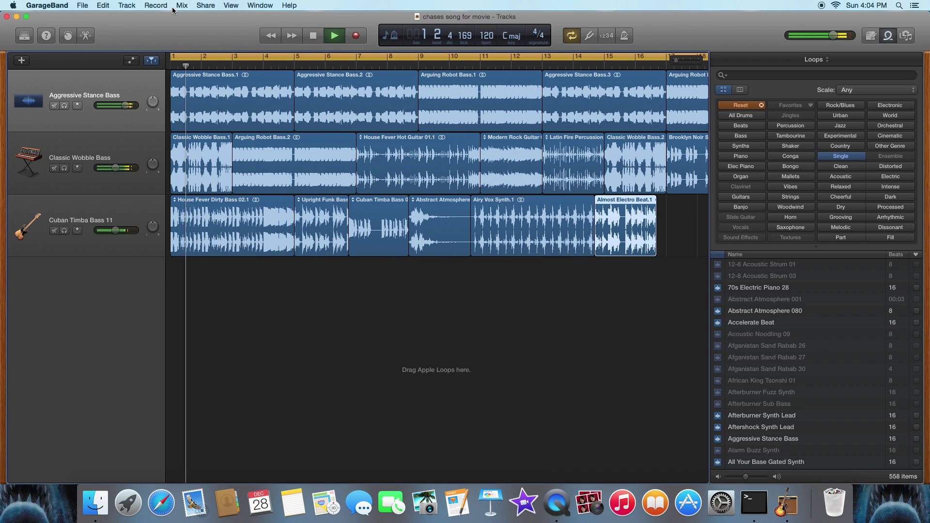
Step: Close 'chases song for movie', then open Project 2 from the desktop and play it
click(7, 17)
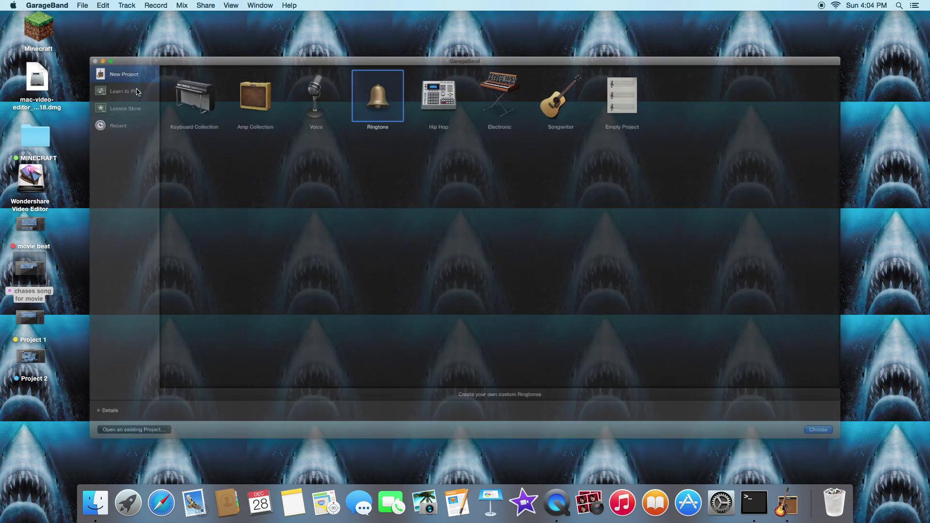
click(17, 17)
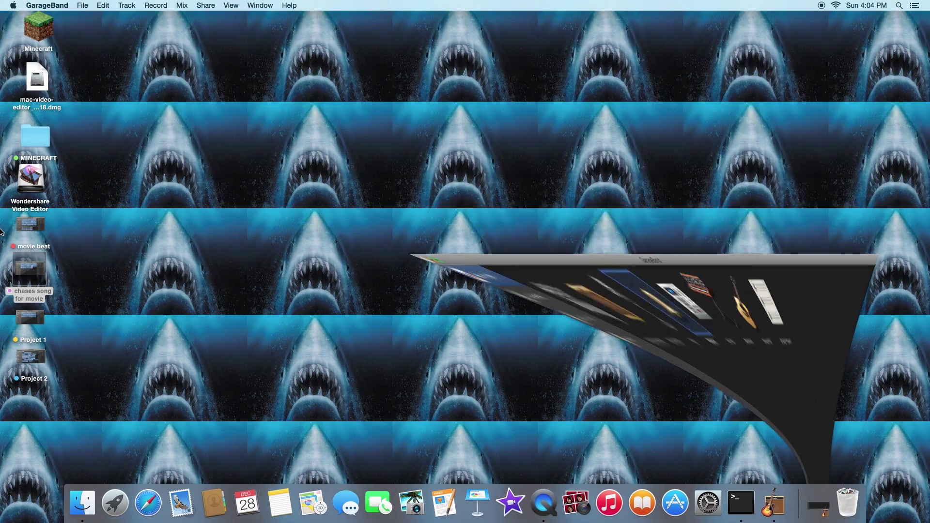
mouse_move(42, 368)
mouse_down()
mouse_move(49, 358)
mouse_move(35, 375)
mouse_up()
double_click(34, 375)
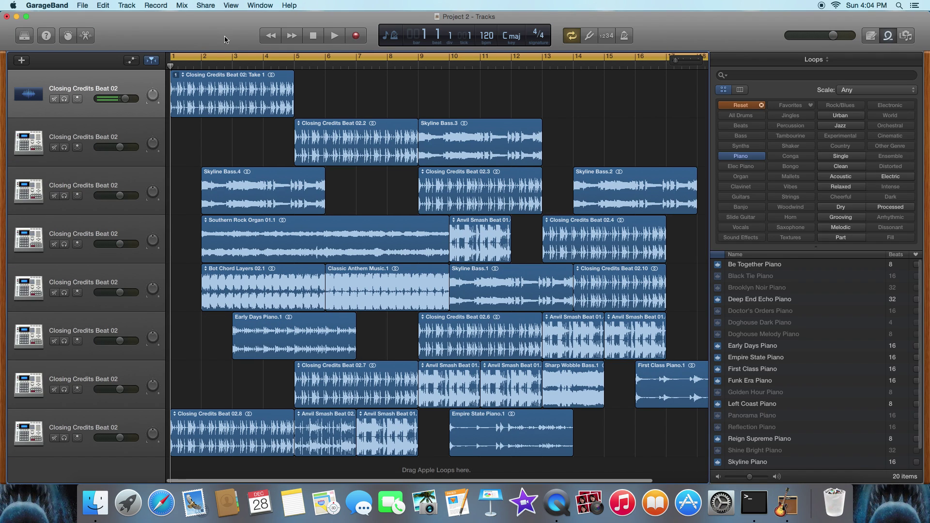
click(333, 42)
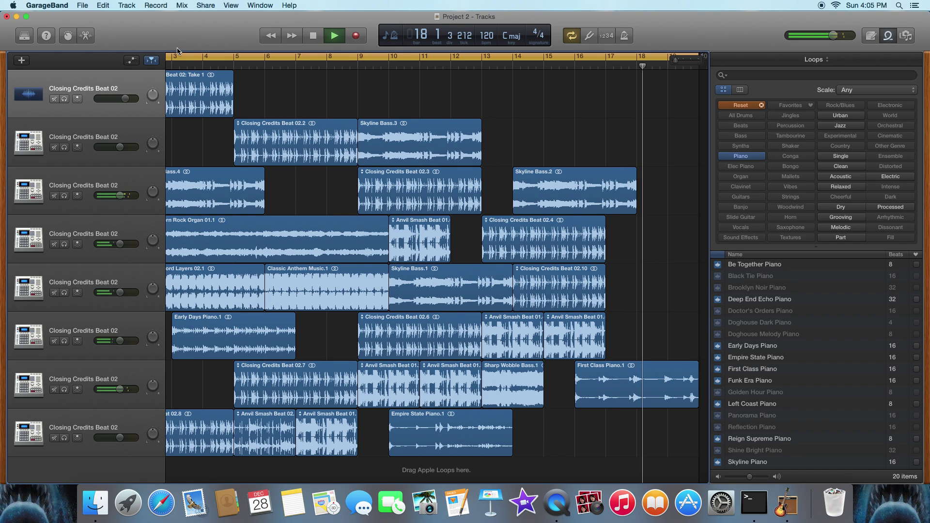
Step: Save and close Project 2, then minimize the project chooser to the Dock
click(7, 17)
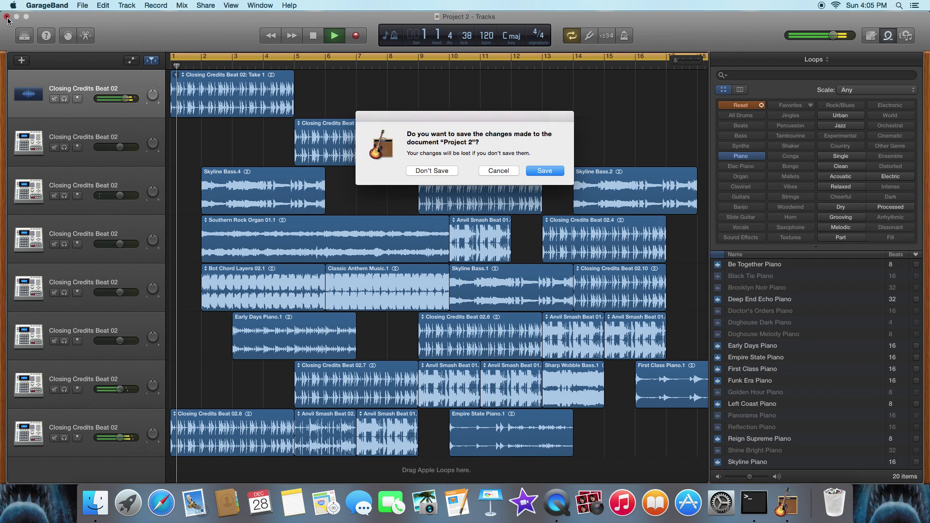
click(544, 171)
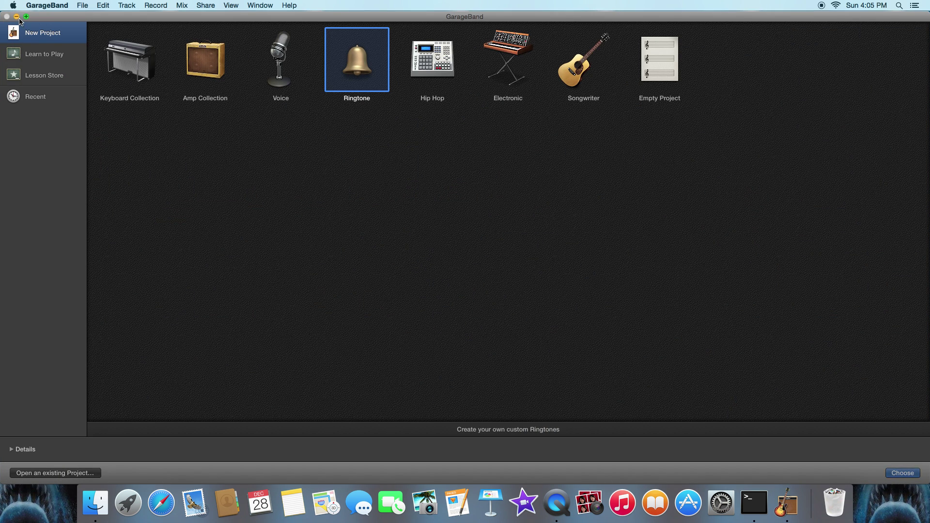
click(18, 18)
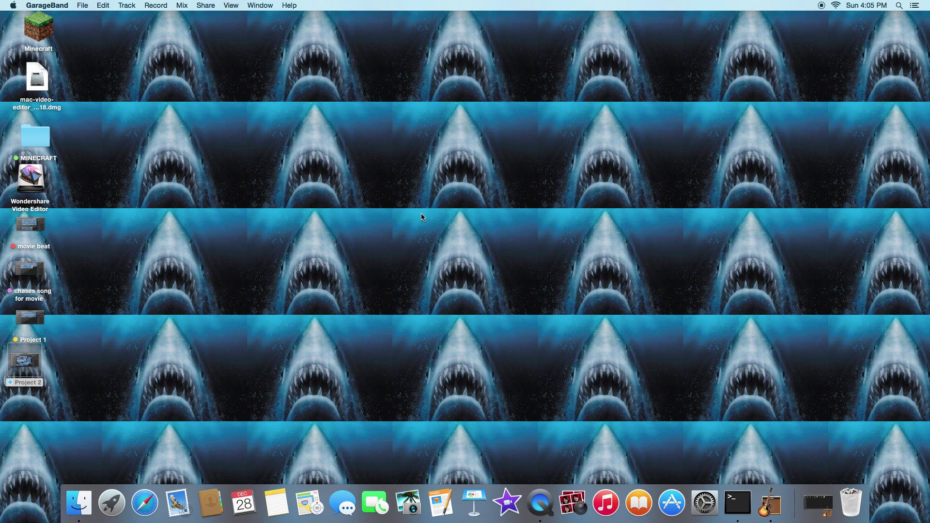
drag(385, 334, 441, 286)
drag(554, 304, 574, 28)
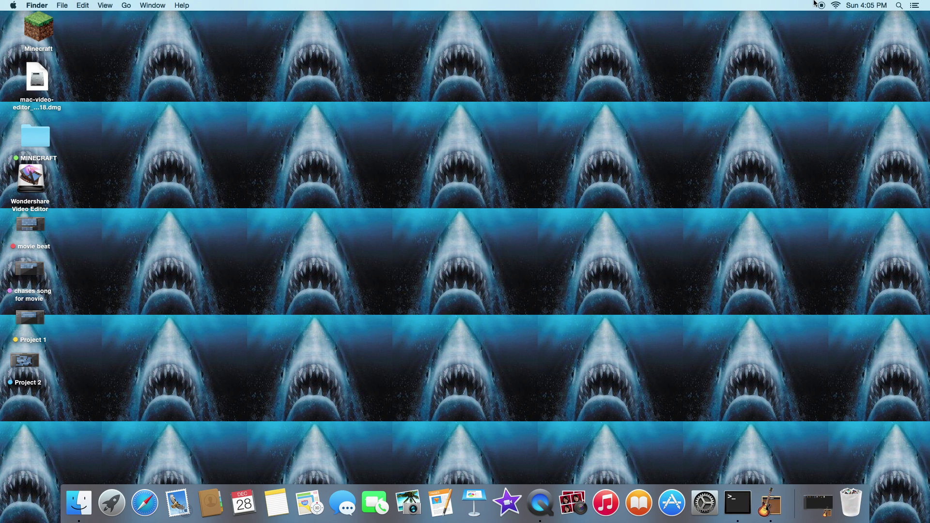